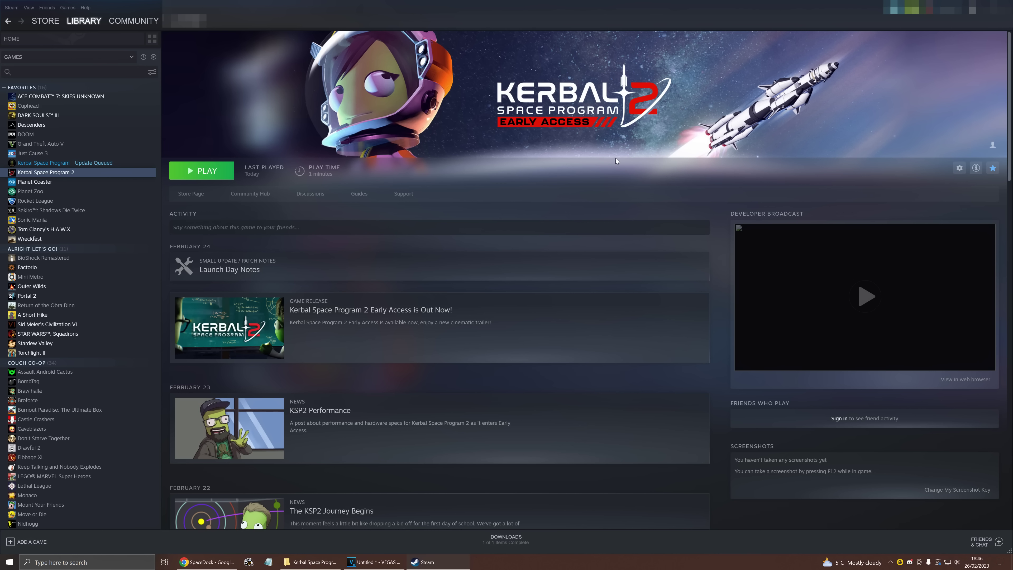
# Open Kerbal Space Program 2's local installation folder from its Steam properties and display the full folder path
pyautogui.rightClick(48, 173)
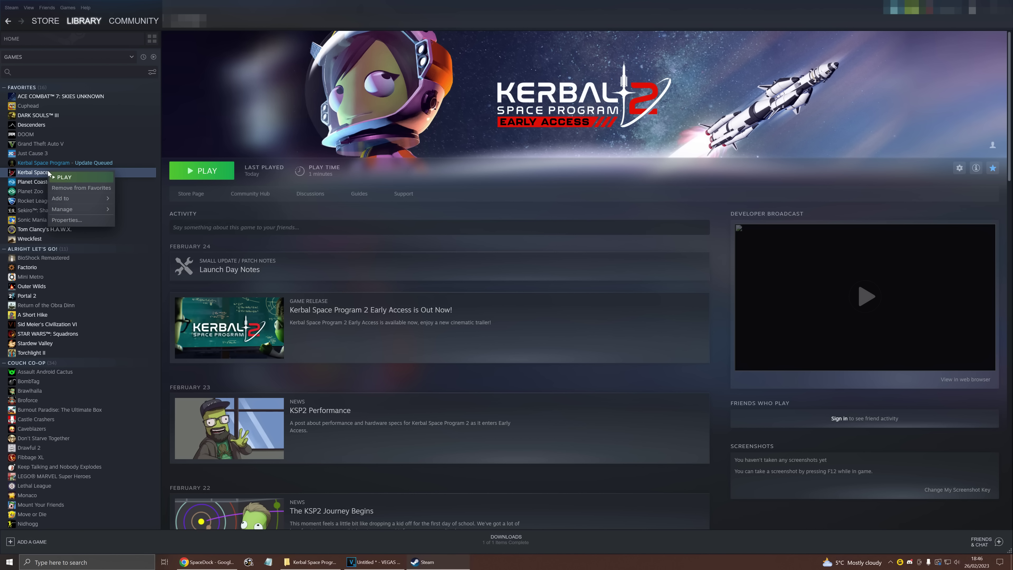
pyautogui.click(75, 224)
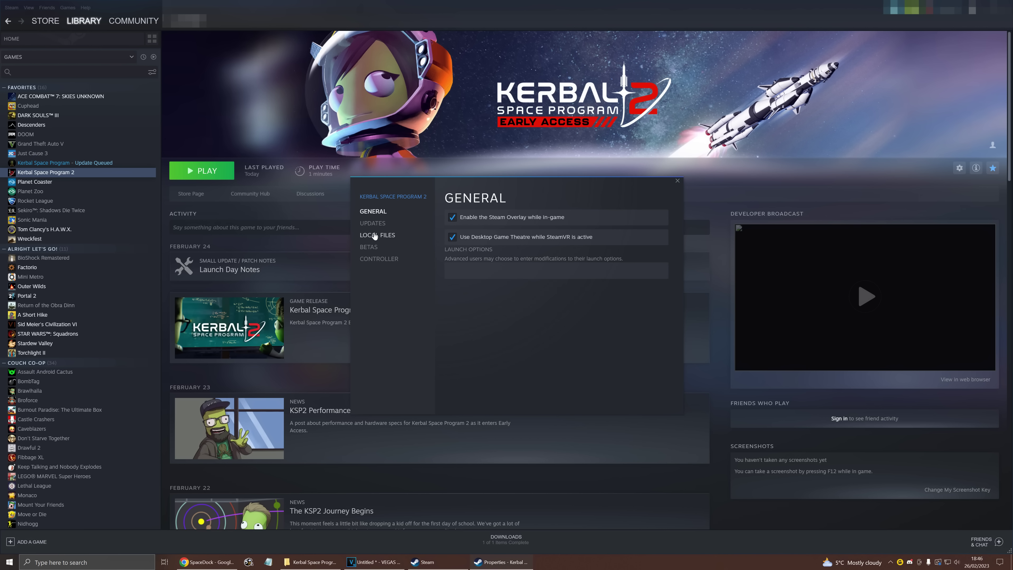
pyautogui.click(375, 235)
pyautogui.click(615, 225)
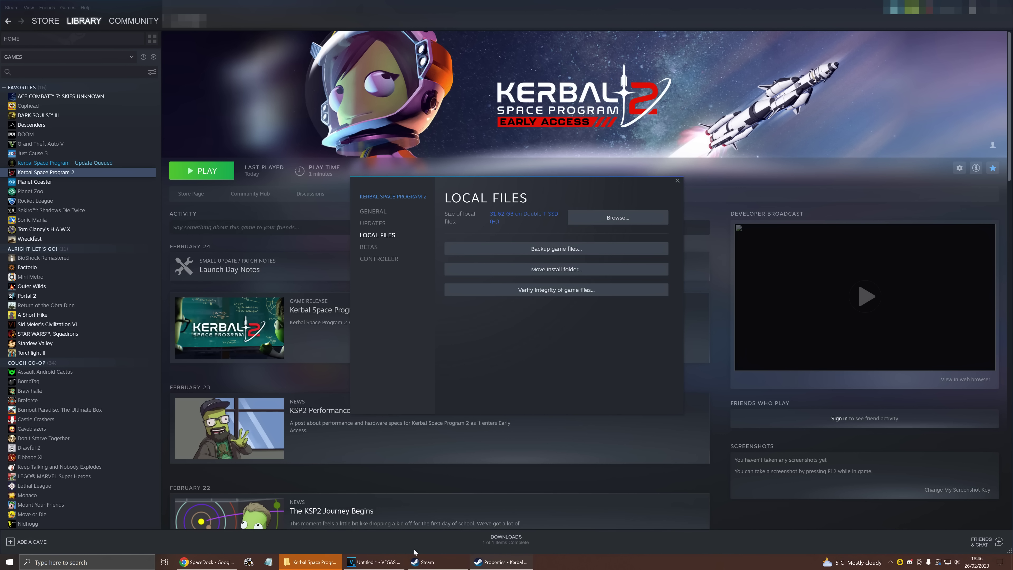
pyautogui.doubleClick(349, 29)
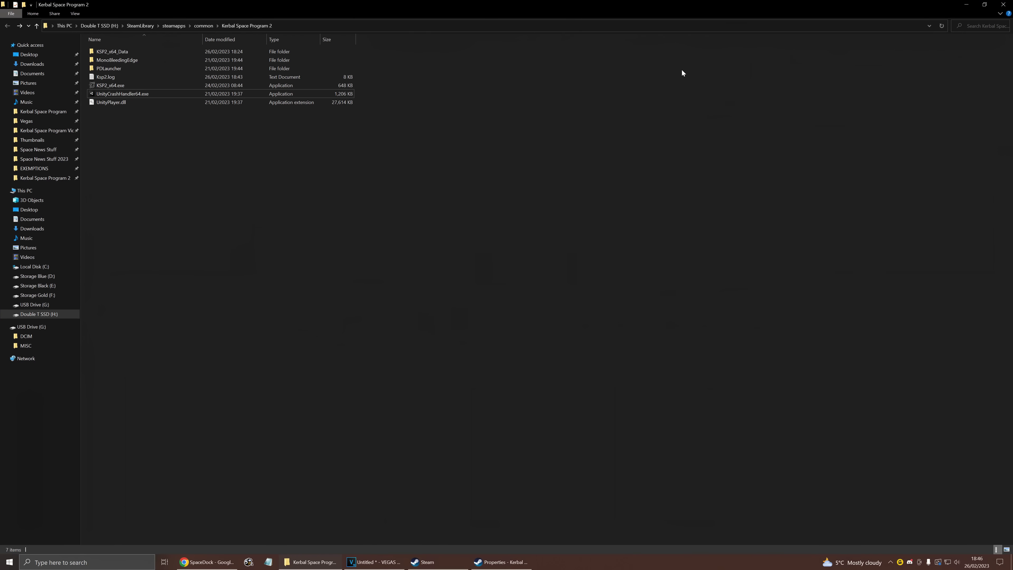
pyautogui.click(325, 27)
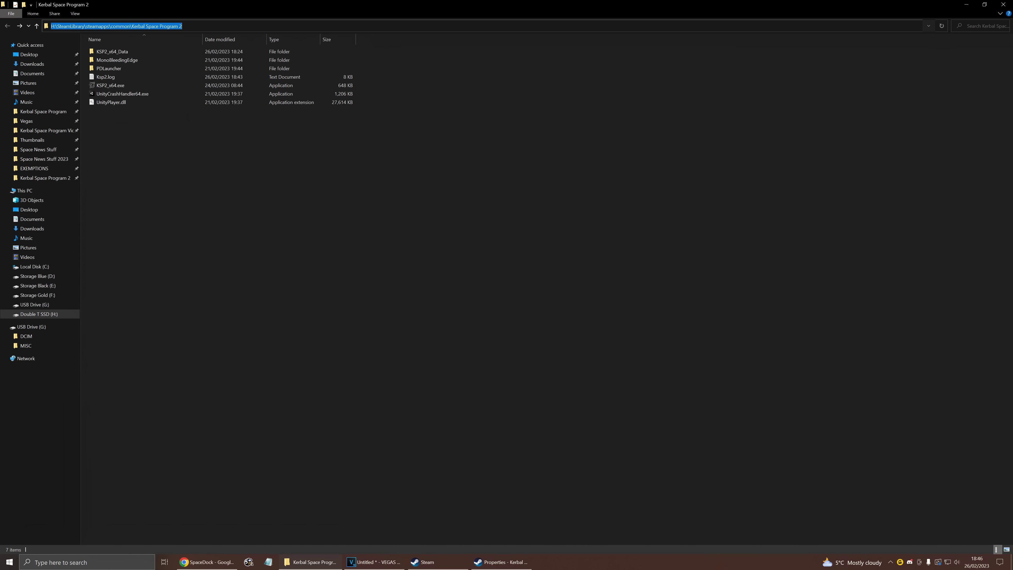
pyautogui.click(483, 301)
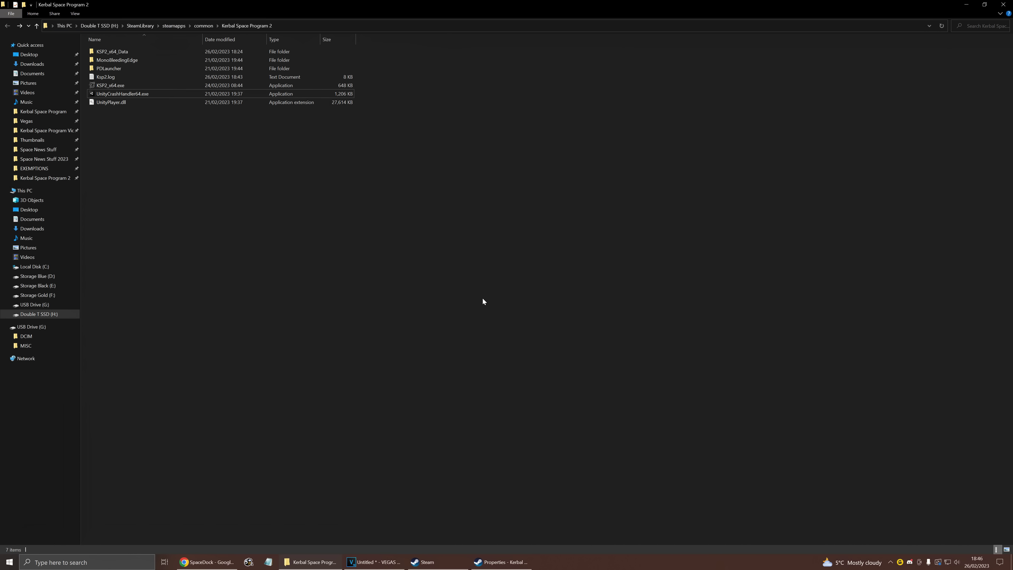
# Switch to SpaceDock in Chrome and download Space Warp for Kerbal Space Program 2, saving Space_Warp-0.1.1.zip in the game's root folder
pyautogui.click(216, 562)
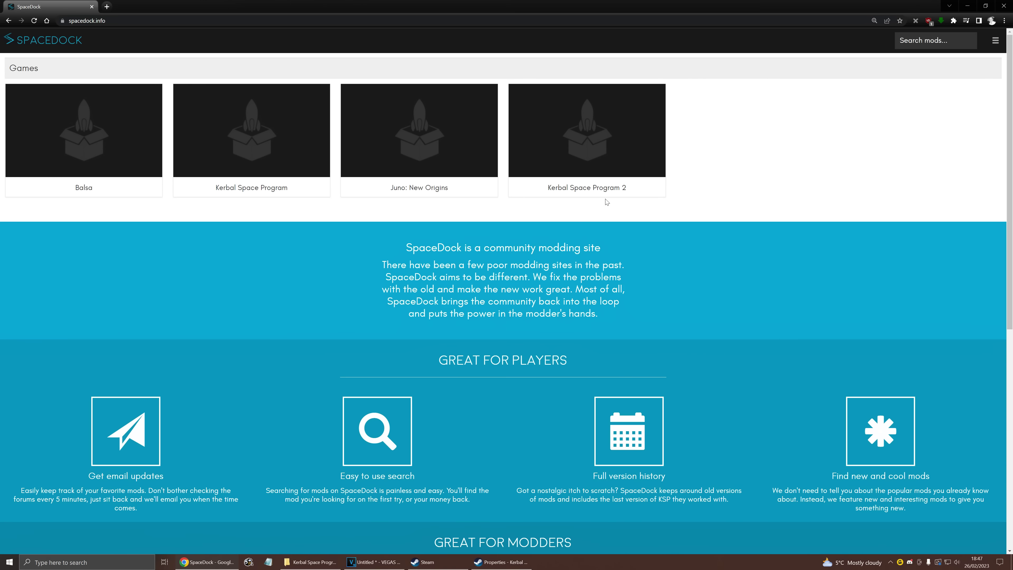
pyautogui.click(574, 149)
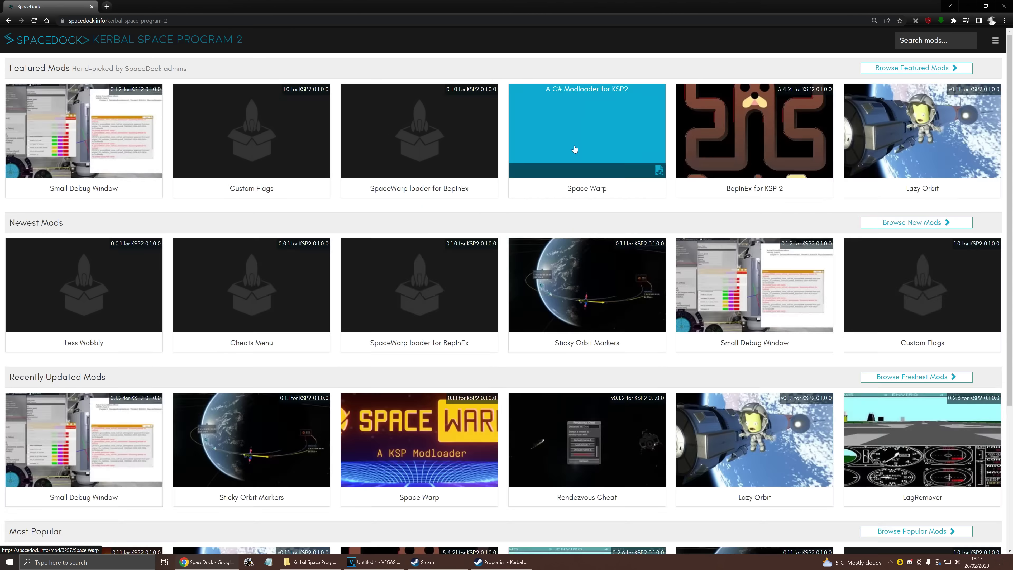
pyautogui.click(575, 149)
pyautogui.click(841, 269)
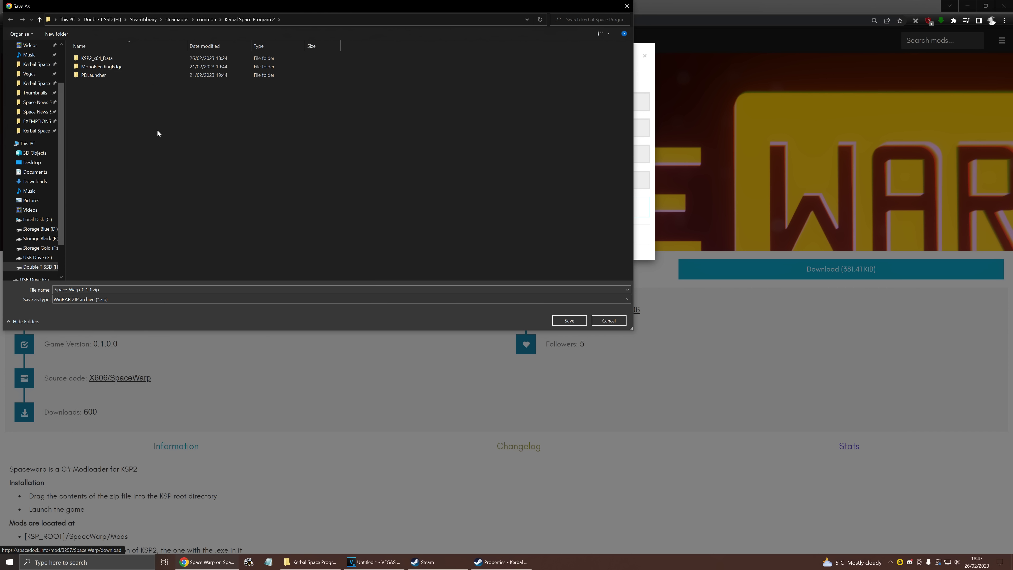
pyautogui.click(563, 321)
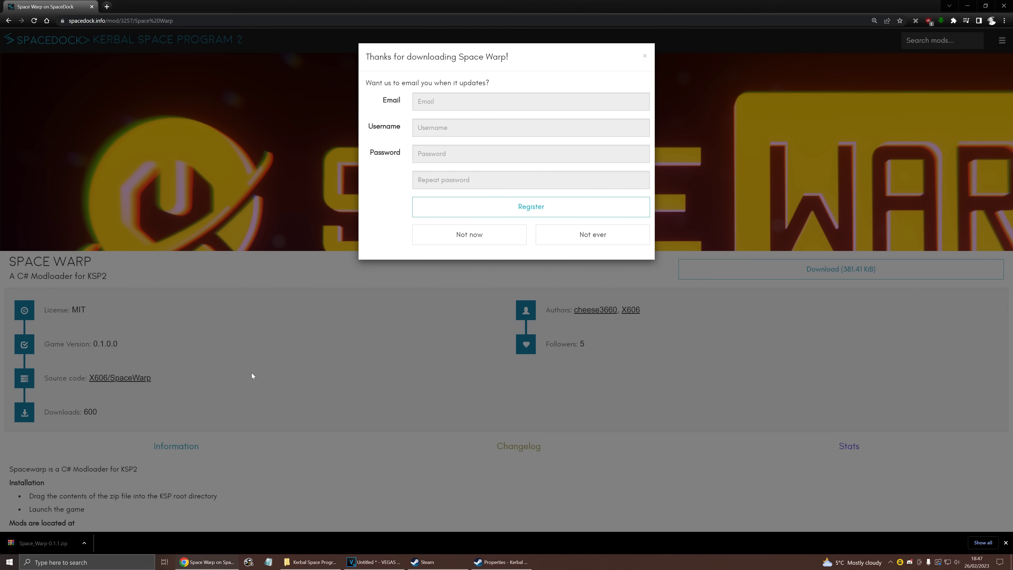
# Extract all contents of Space_Warp-0.1.1.zip into the Kerbal Space Program 2 folder and delete the archive
pyautogui.click(313, 562)
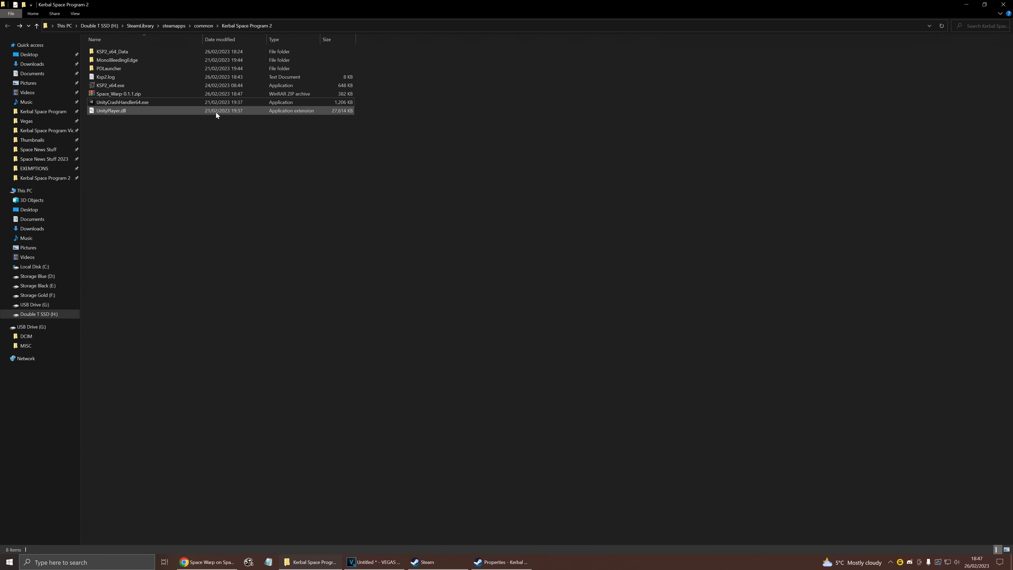
pyautogui.click(205, 96)
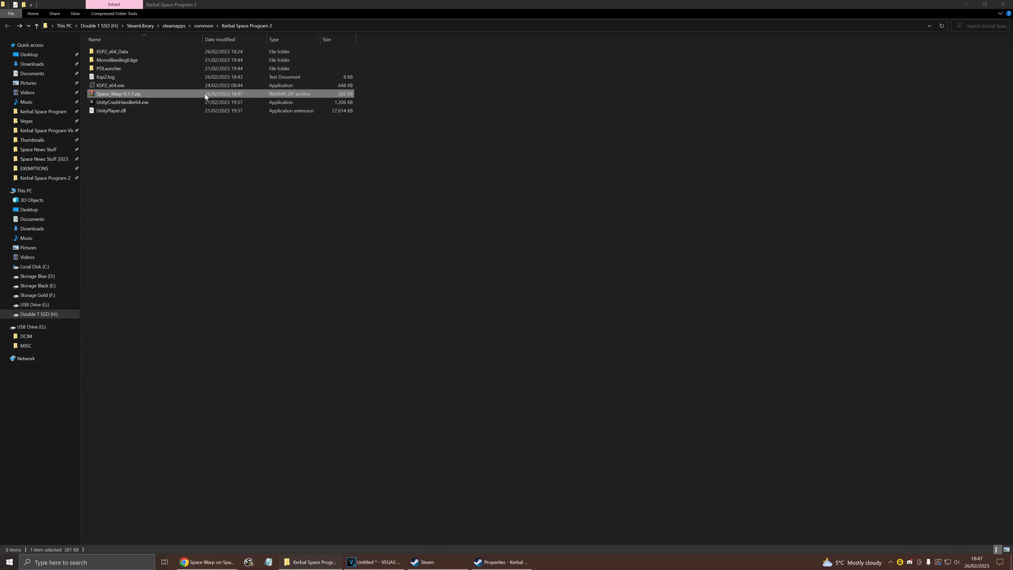
pyautogui.doubleClick(205, 96)
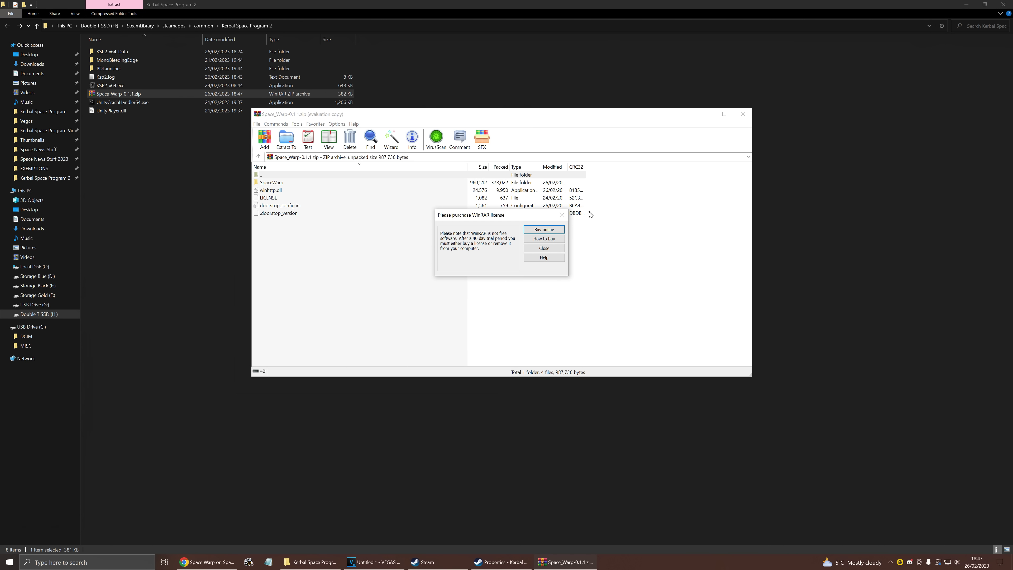
pyautogui.click(562, 214)
pyautogui.click(132, 202)
pyautogui.click(565, 562)
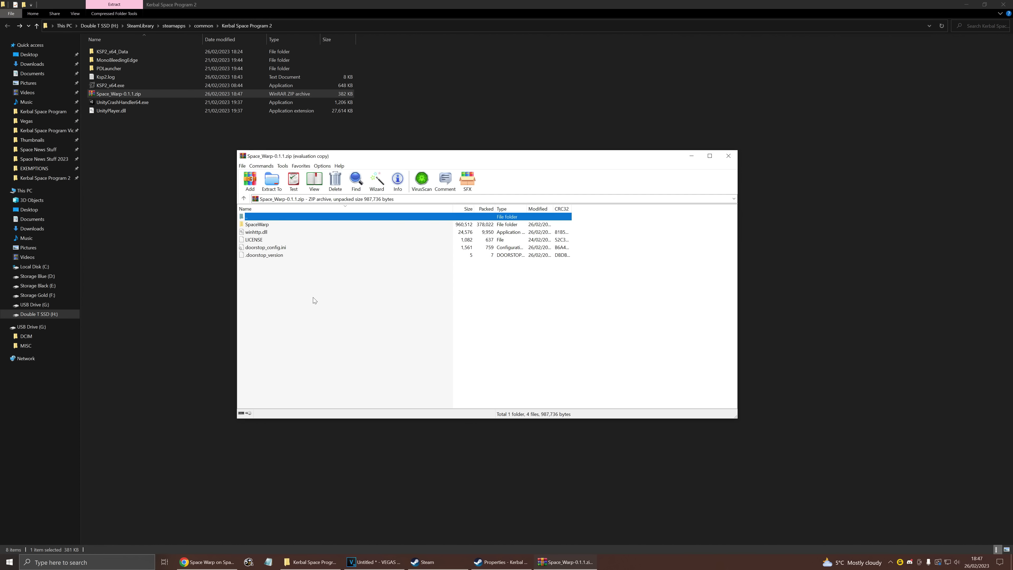
pyautogui.moveTo(315, 301); pyautogui.dragTo(495, 100)
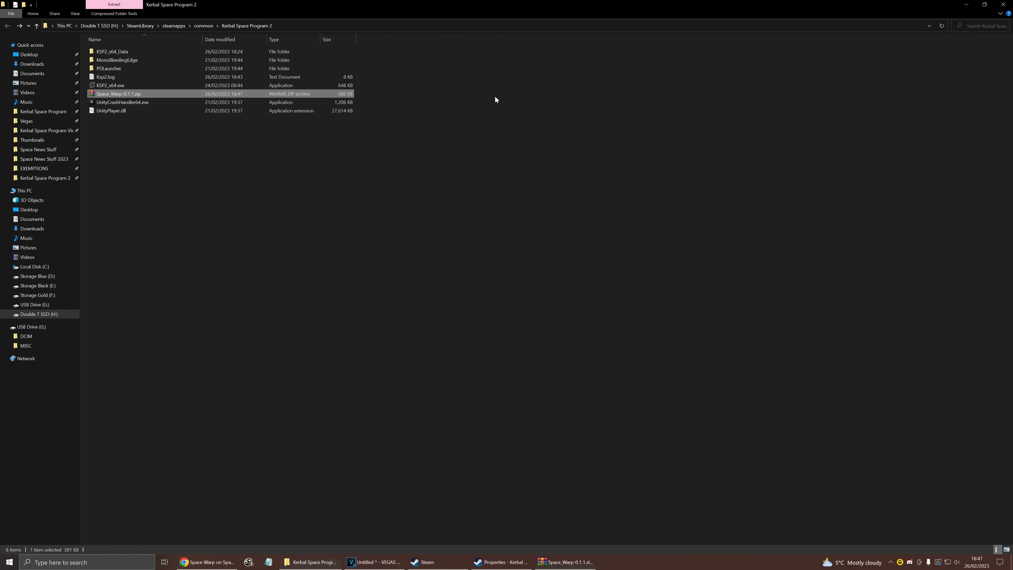
pyautogui.click(566, 562)
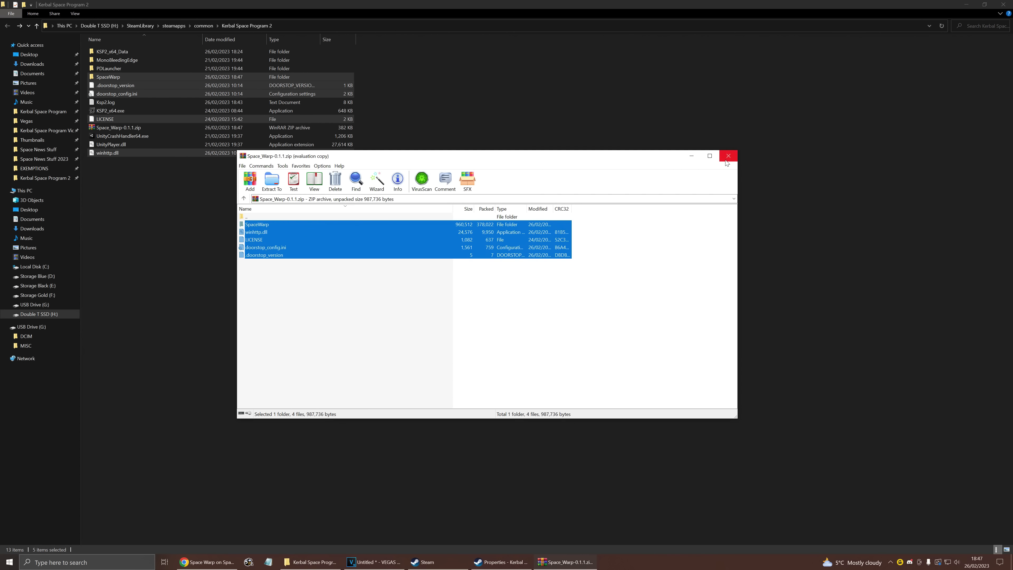
pyautogui.click(729, 152)
pyautogui.click(127, 127)
pyautogui.press('Delete')
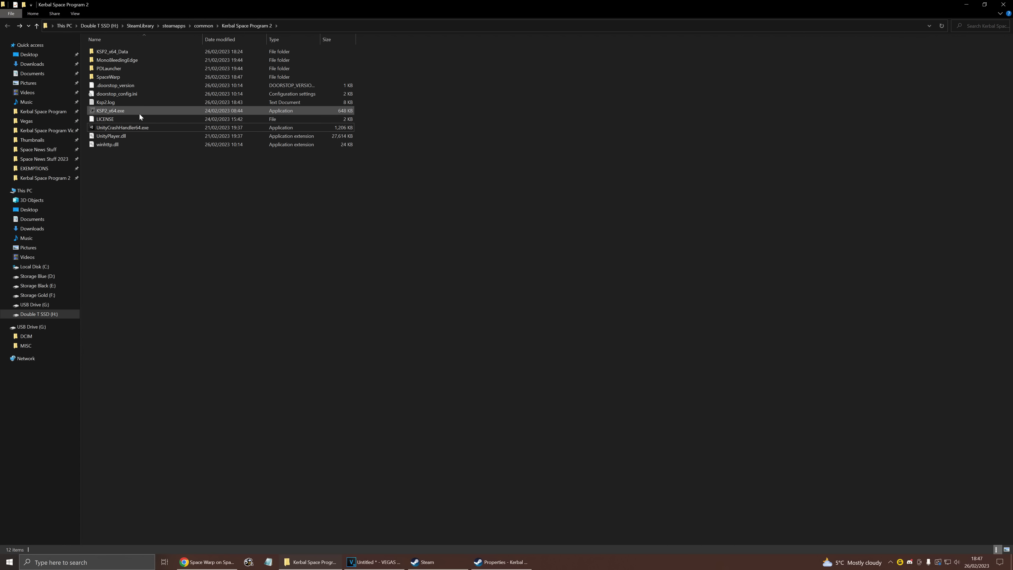
# Run KSP2_x64.exe once and open the Mods folder inside SpaceWarp
pyautogui.doubleClick(144, 111)
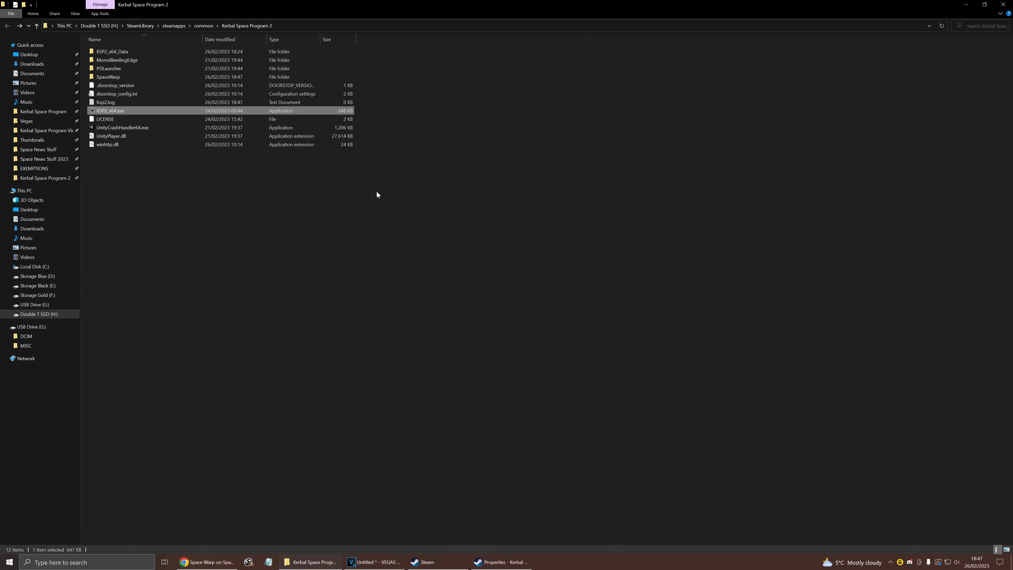
pyautogui.doubleClick(170, 77)
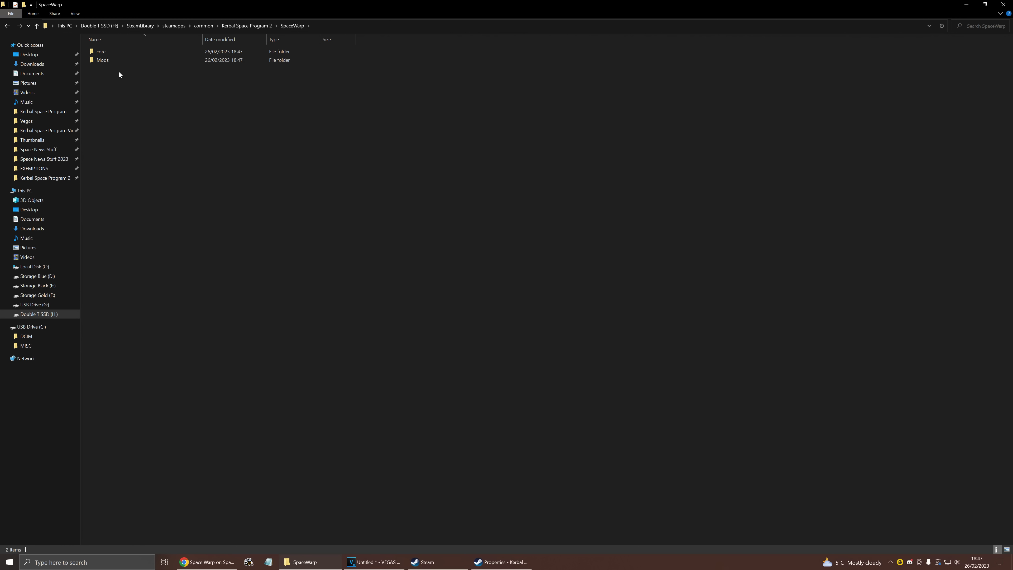
pyautogui.doubleClick(130, 62)
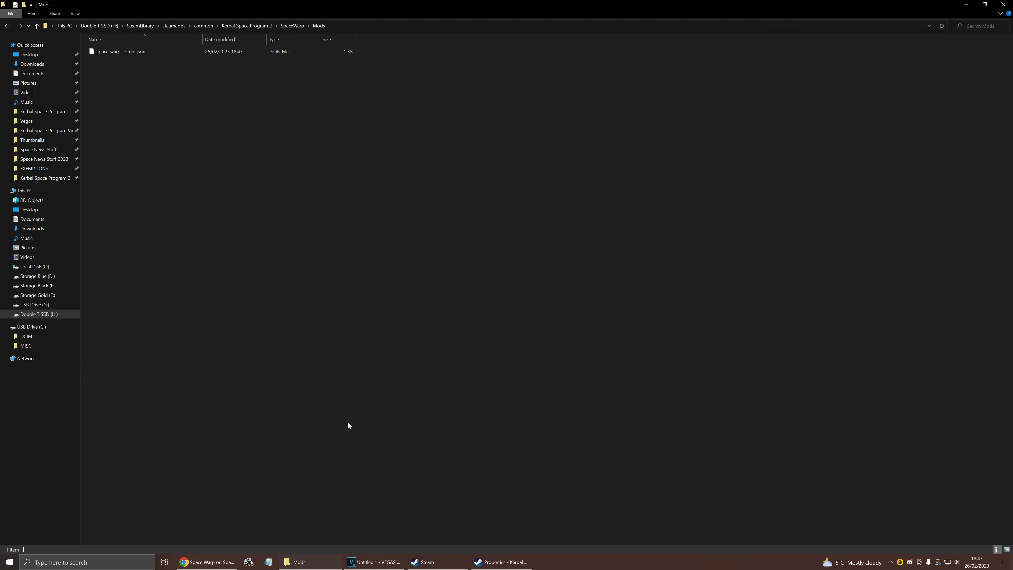
# Download the Custom Flags mod from SpaceDock, saving Custom_Flags-1.0.zip in the game's SpaceWarp\Mods folder
pyautogui.click(207, 562)
pyautogui.click(654, 314)
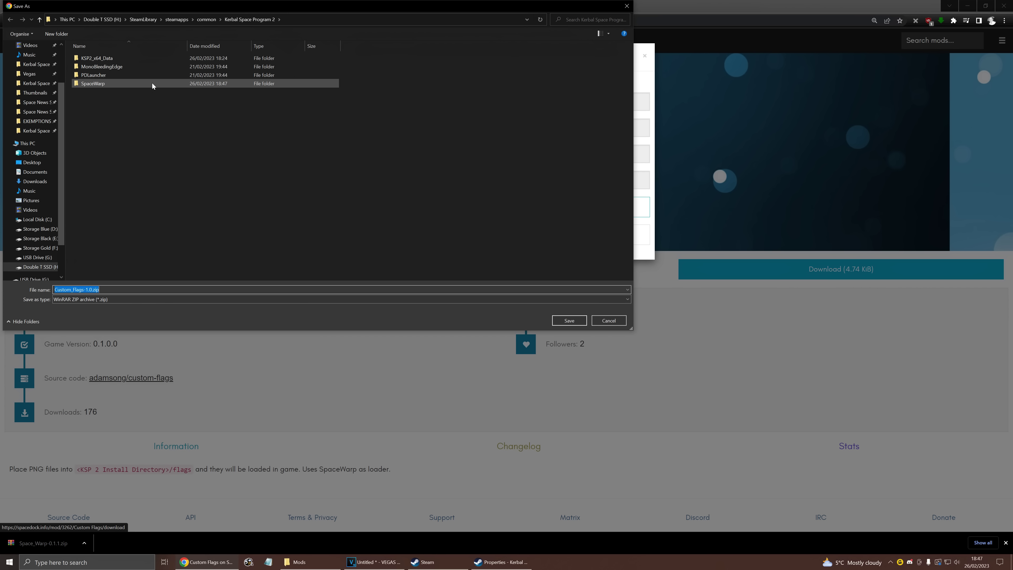
pyautogui.doubleClick(152, 83)
pyautogui.doubleClick(87, 67)
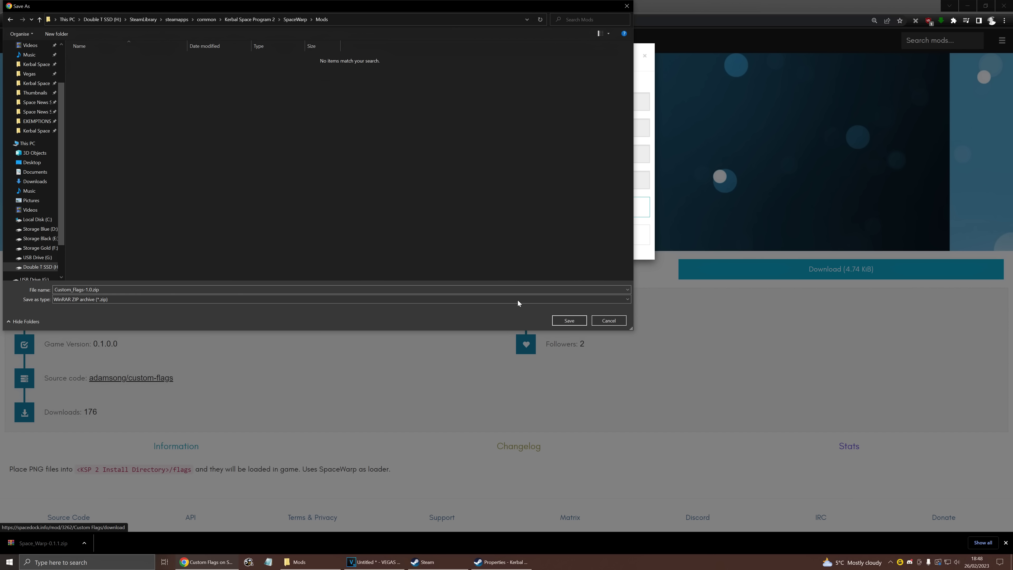
pyautogui.click(569, 321)
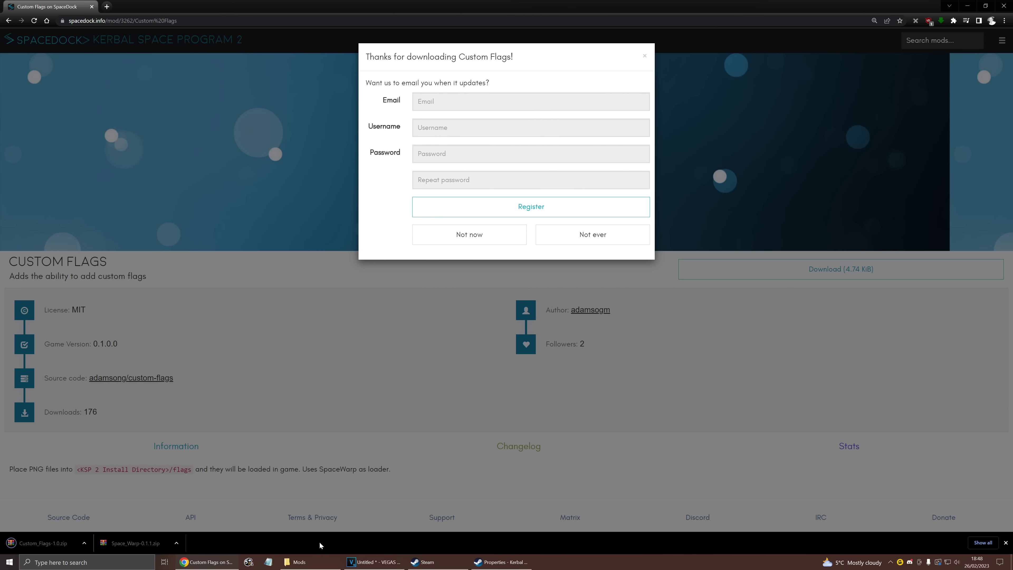
# Extract the custom-flags folder from Custom_Flags-1.0.zip into the SpaceWarp Mods folder
pyautogui.click(303, 562)
pyautogui.click(171, 51)
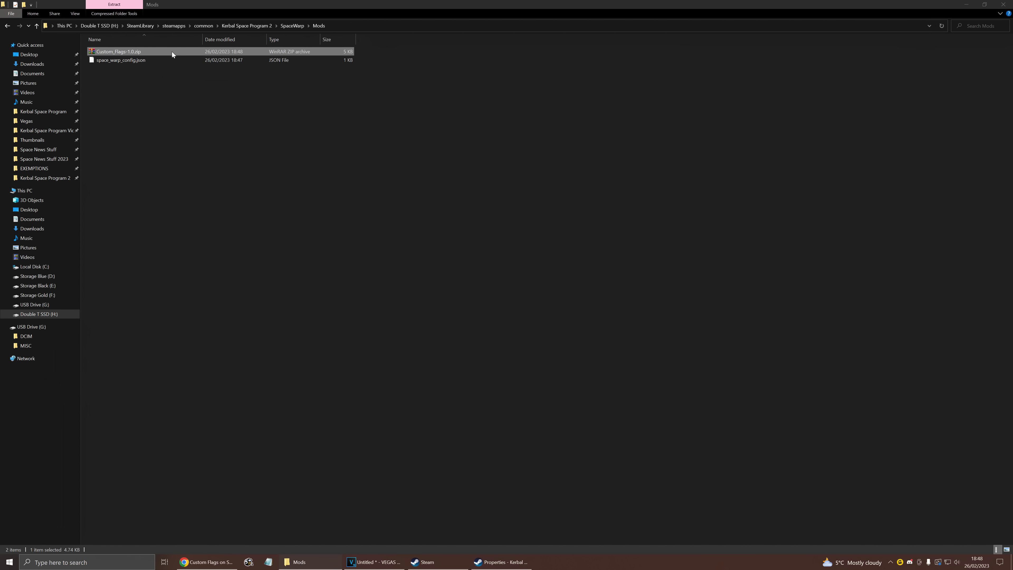
pyautogui.doubleClick(172, 51)
pyautogui.click(654, 162)
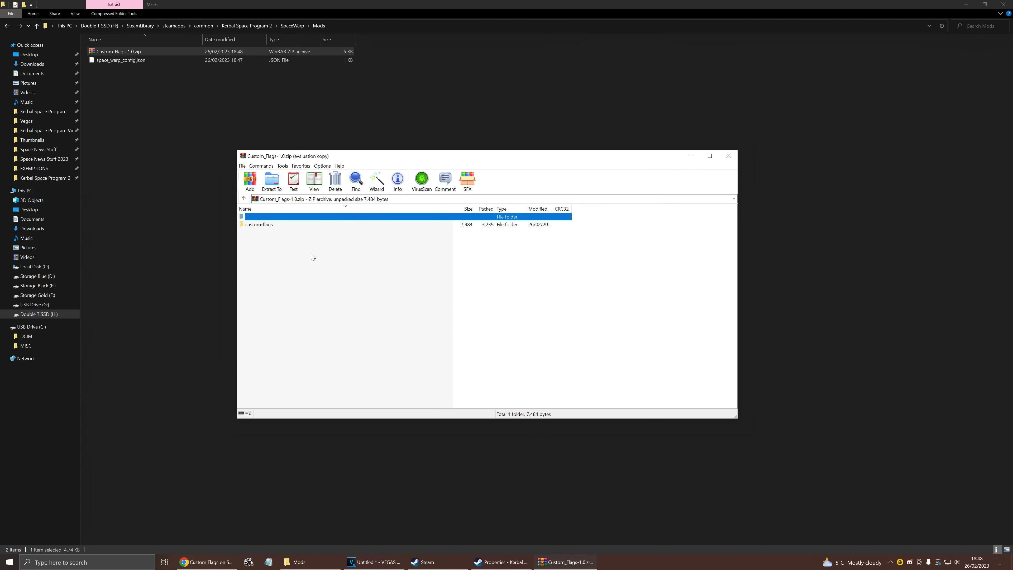
pyautogui.hotkey('alt', 'Tab')
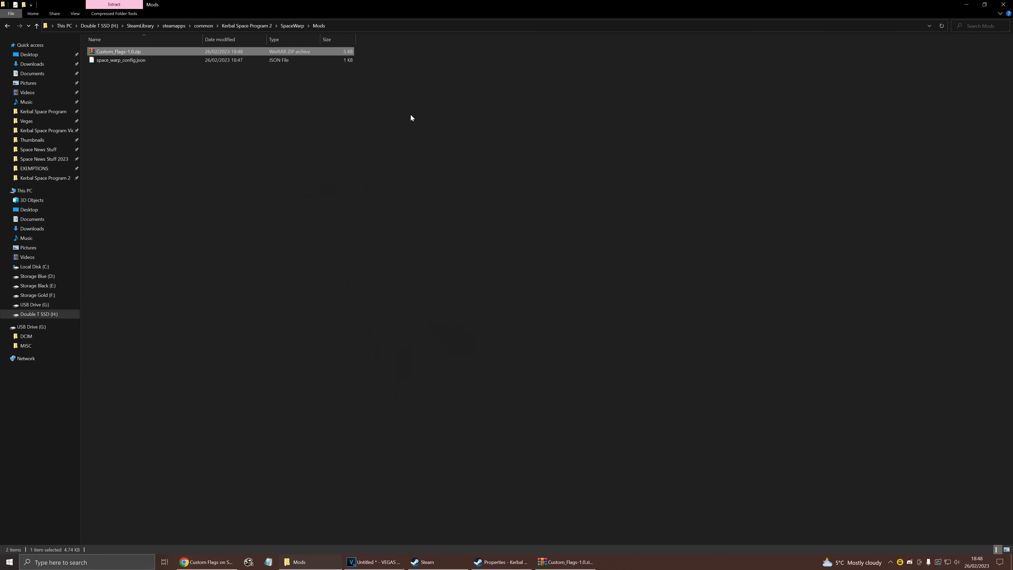
pyautogui.hotkey('ctrl', 'v')
# Return to the Kerbal Space Program 2 root folder and create a new folder named flags there
pyautogui.hotkey('alt', 'Up')
pyautogui.hotkey('alt', 'Up')
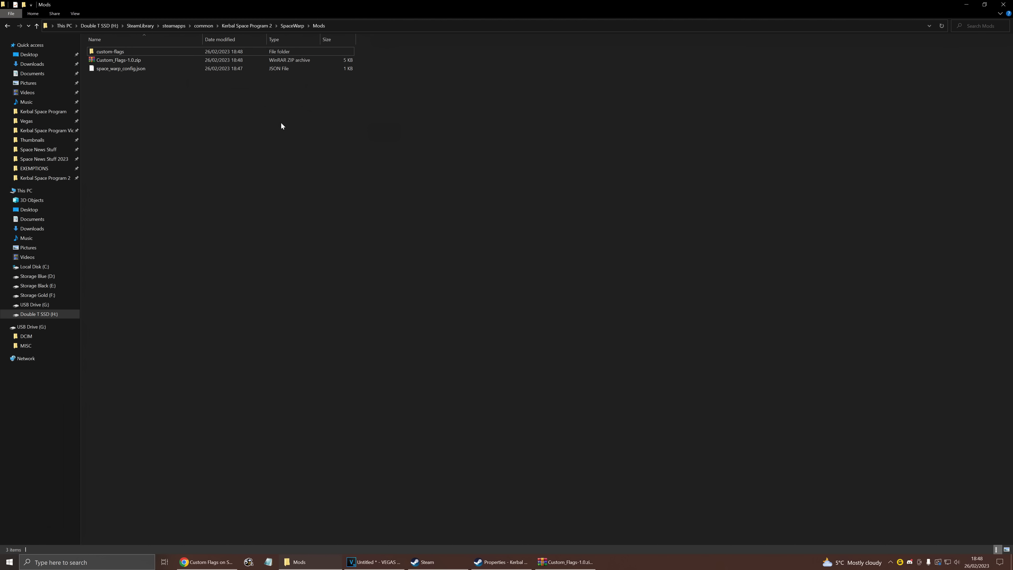
pyautogui.rightClick(305, 230)
pyautogui.moveTo(322, 324)
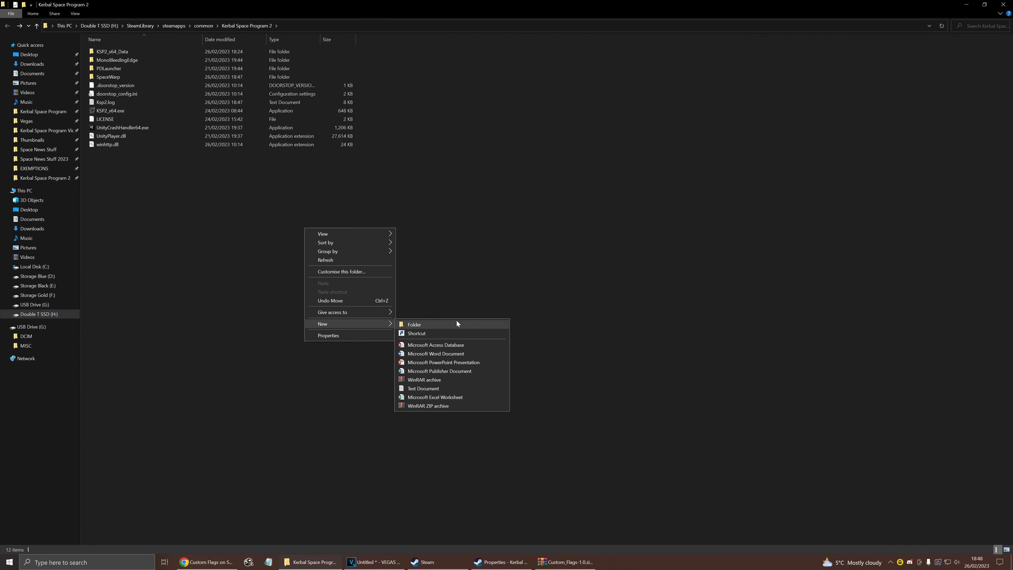
pyautogui.click(235, 235)
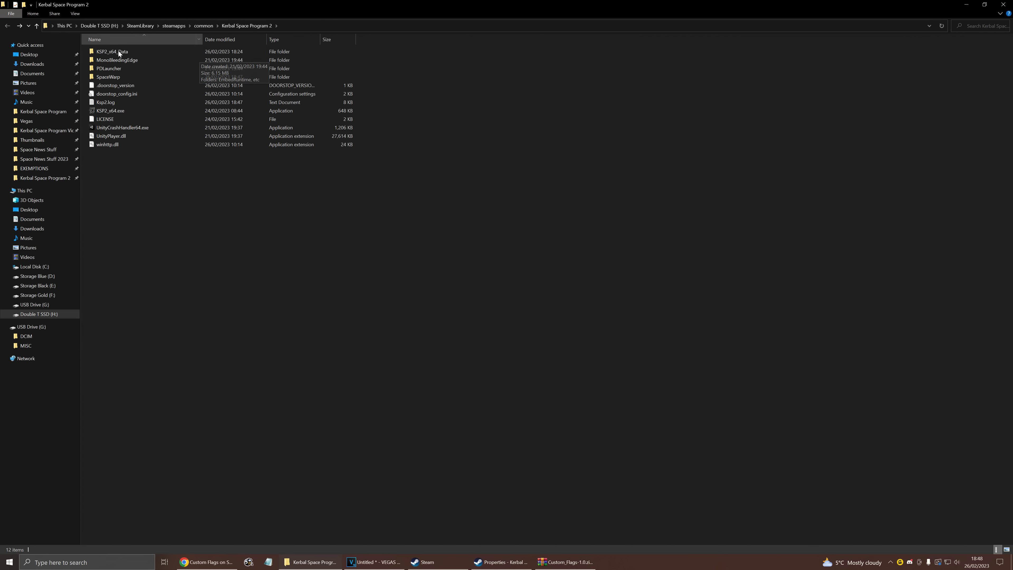
pyautogui.rightClick(273, 188)
pyautogui.moveTo(303, 285)
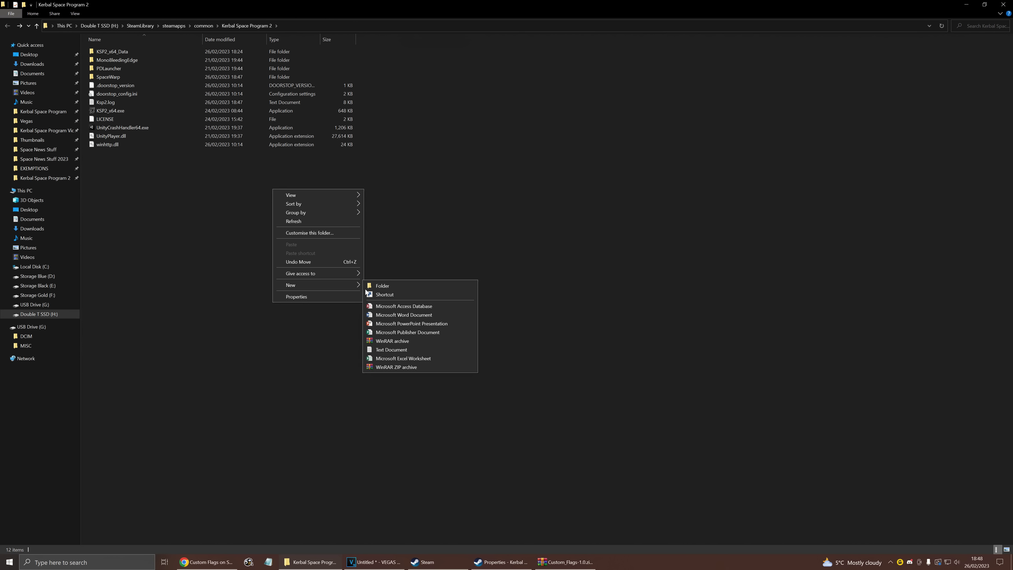
pyautogui.click(397, 285)
pyautogui.write('flags')
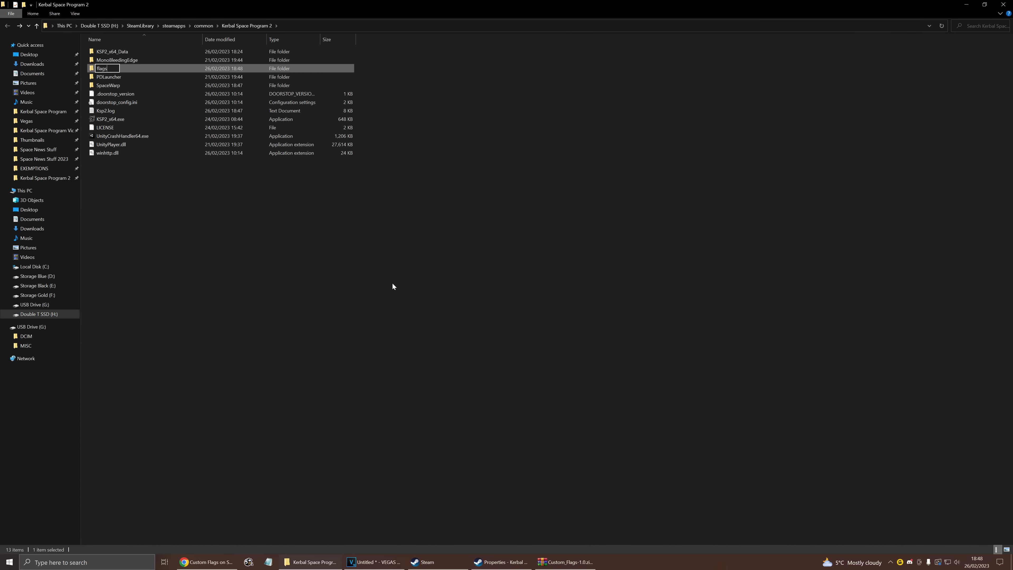
pyautogui.press('Return')
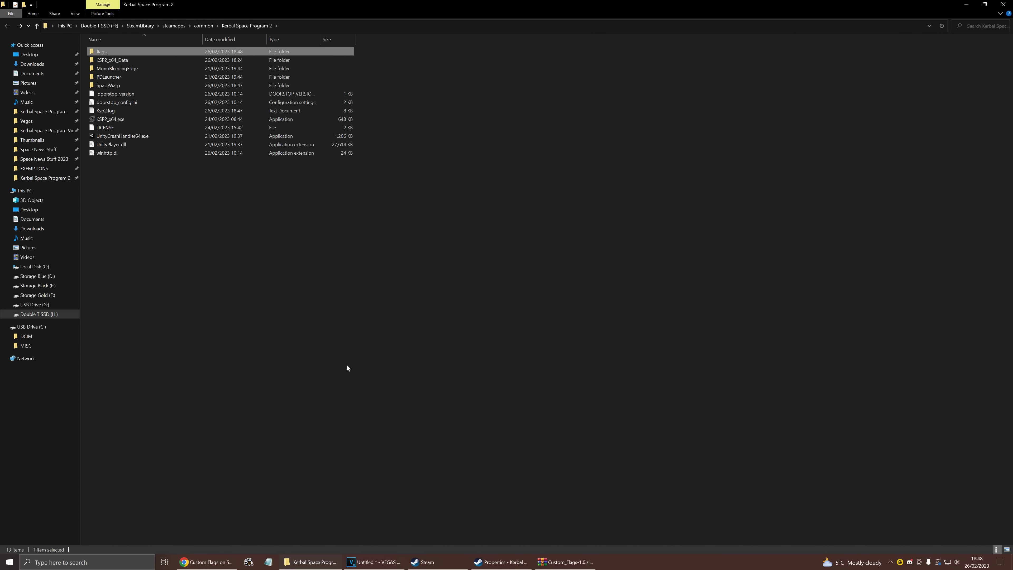
# Add LOWNE AEROSPACE.png to the flags folder, view the image, and go back to the game's root folder
pyautogui.press('Return')
pyautogui.moveTo(1012, 223); pyautogui.dragTo(336, 175)
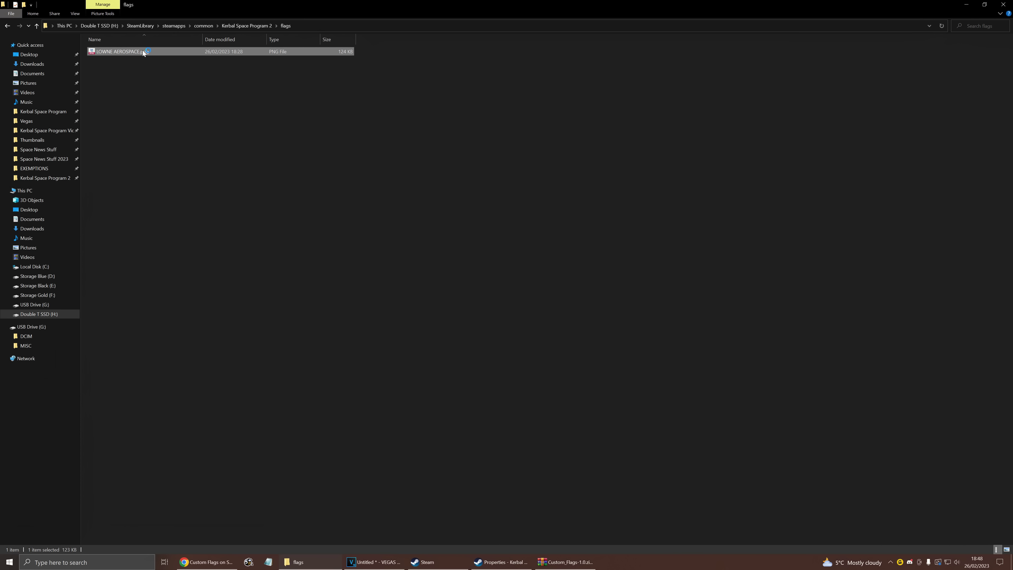
pyautogui.doubleClick(146, 51)
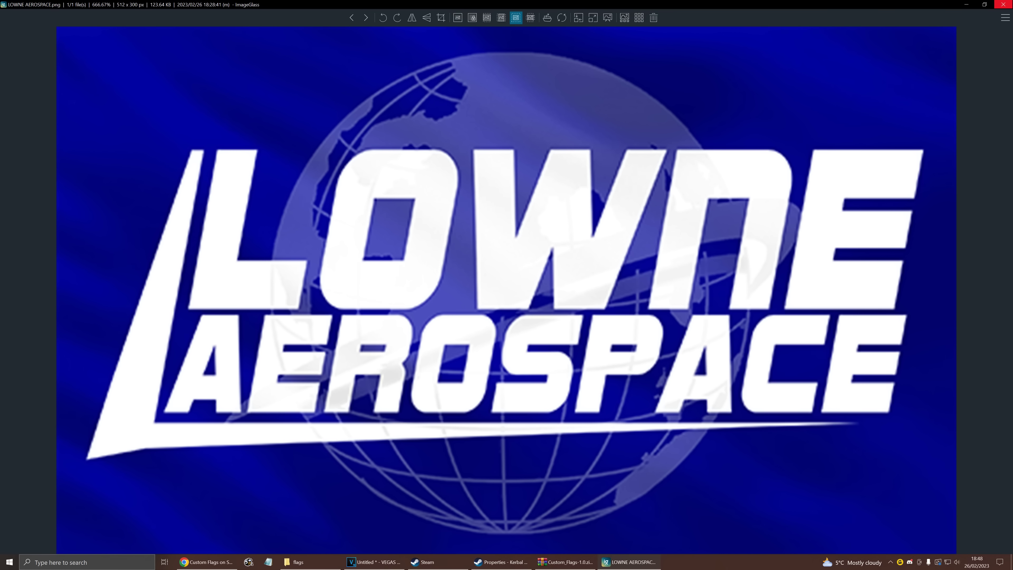
pyautogui.click(1003, 4)
pyautogui.press('BackSpace')
pyautogui.click(307, 195)
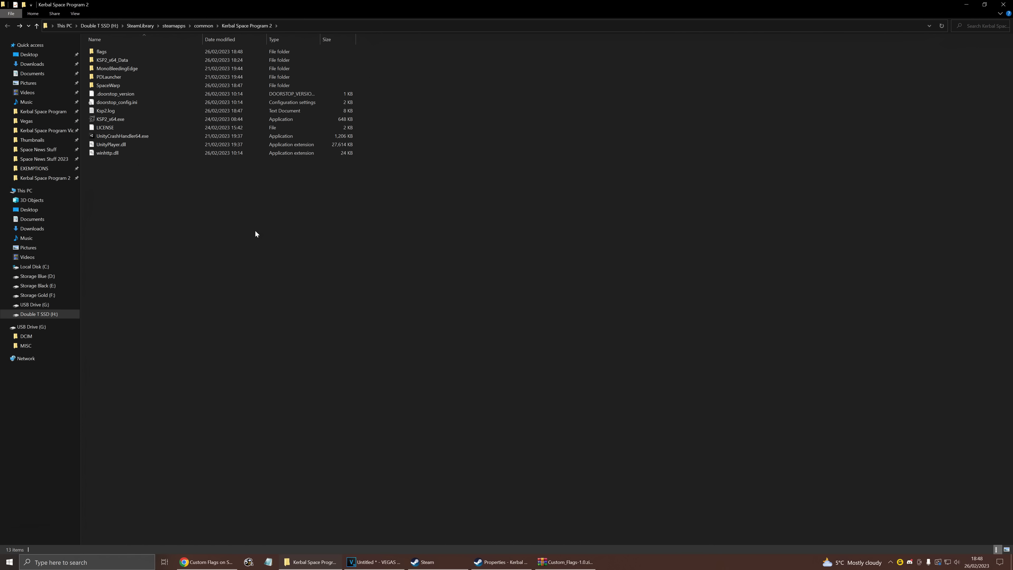
# Launch KSP2_x64.exe from the game's root folder and begin creating a new campaign
pyautogui.doubleClick(158, 118)
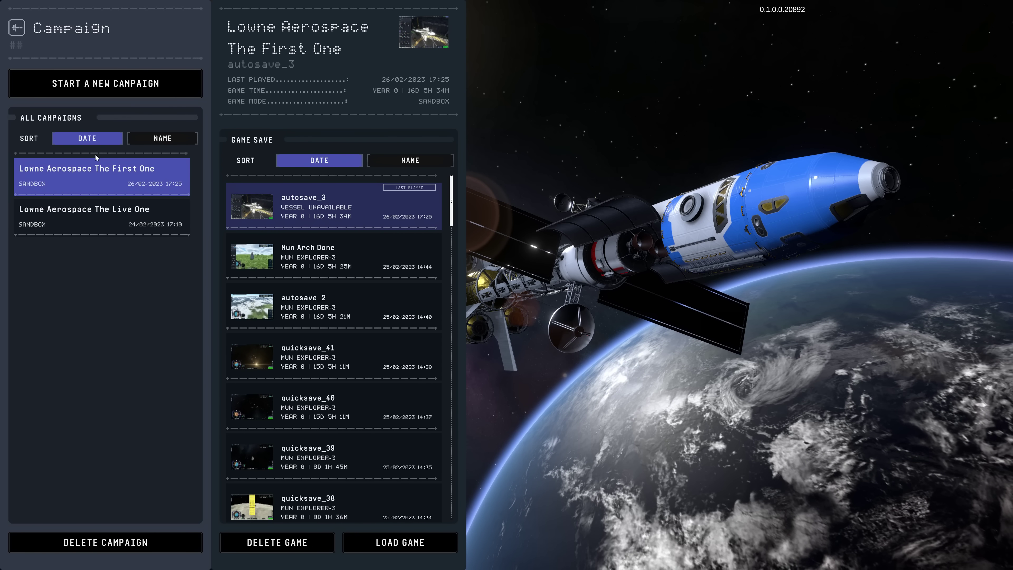
pyautogui.click(87, 84)
pyautogui.click(74, 123)
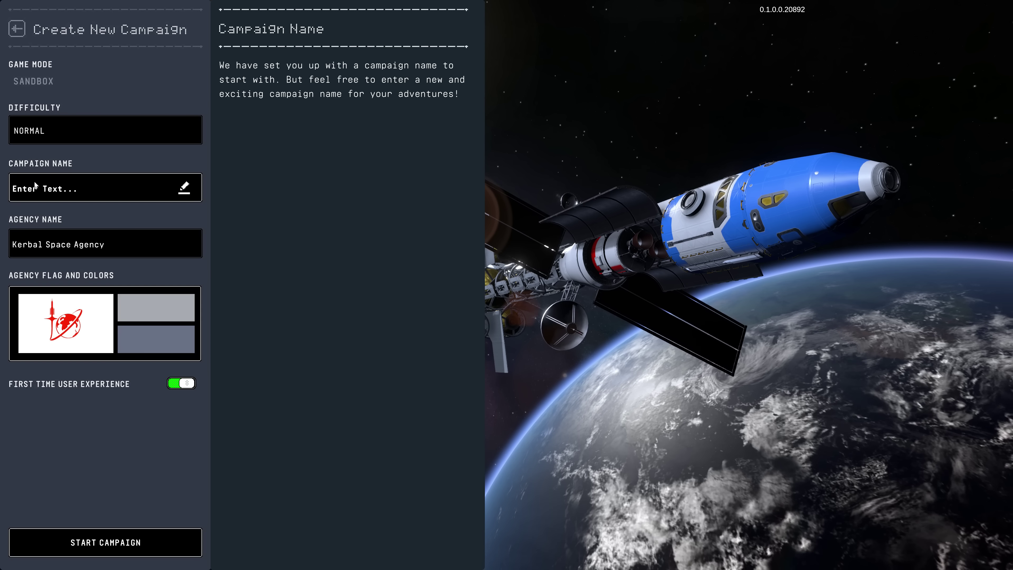
# Name the new campaign Lowne Aerospace 2 and set the agency name to Lowne Aerospace
pyautogui.click(34, 181)
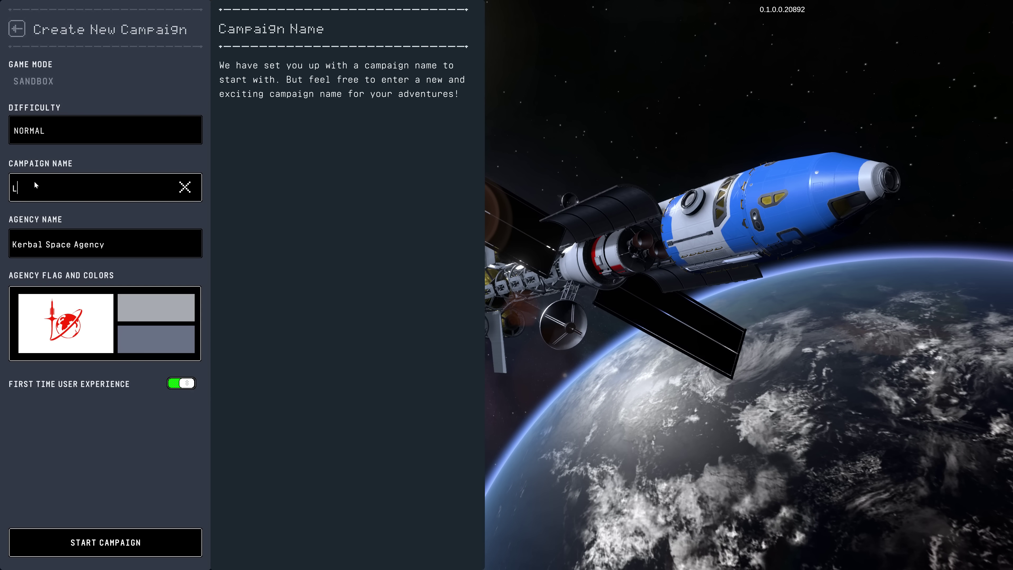
pyautogui.write('Lowne Aerospace 2')
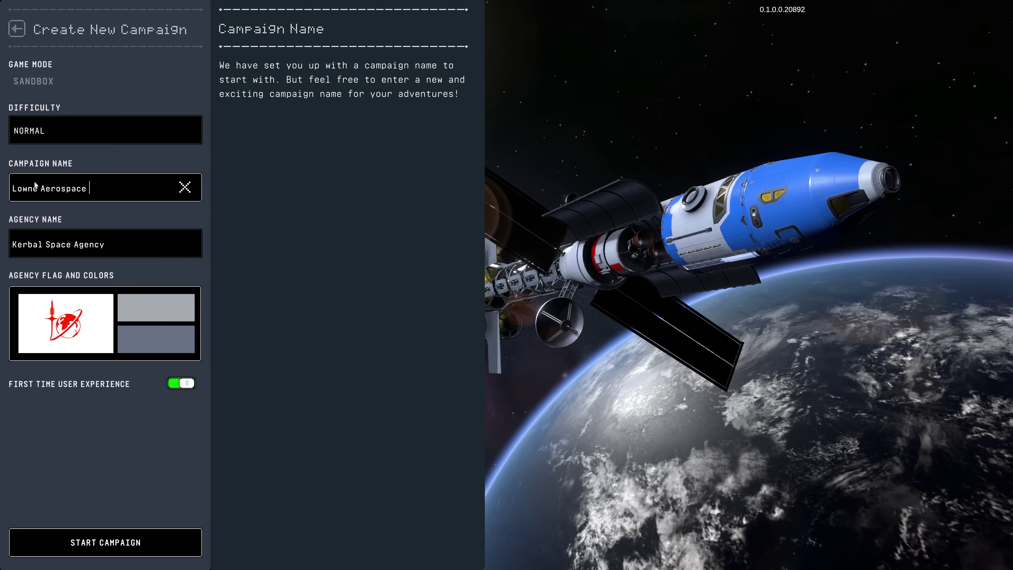
pyautogui.click(65, 241)
pyautogui.write('Lowne A')
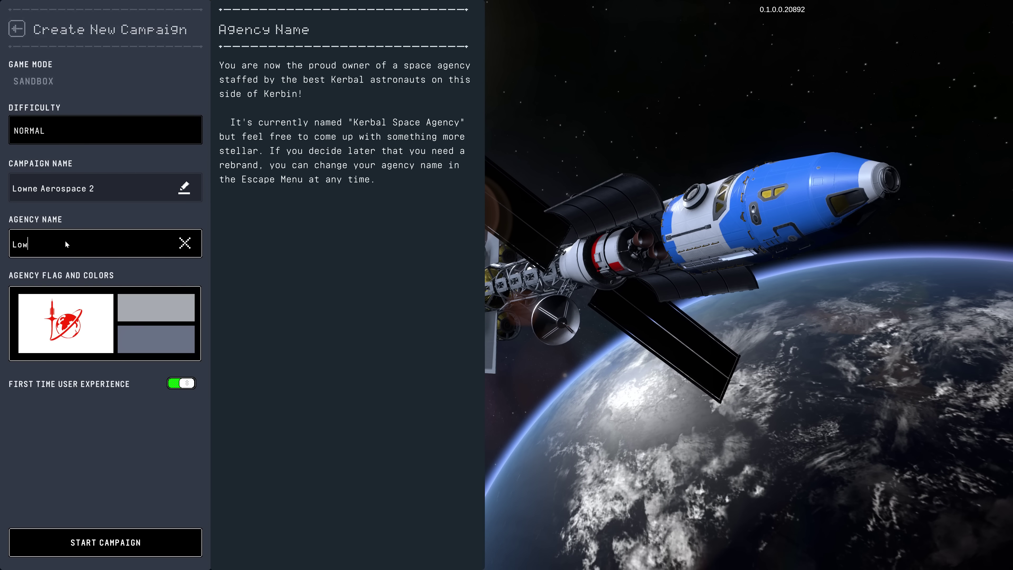
pyautogui.write('erospace')
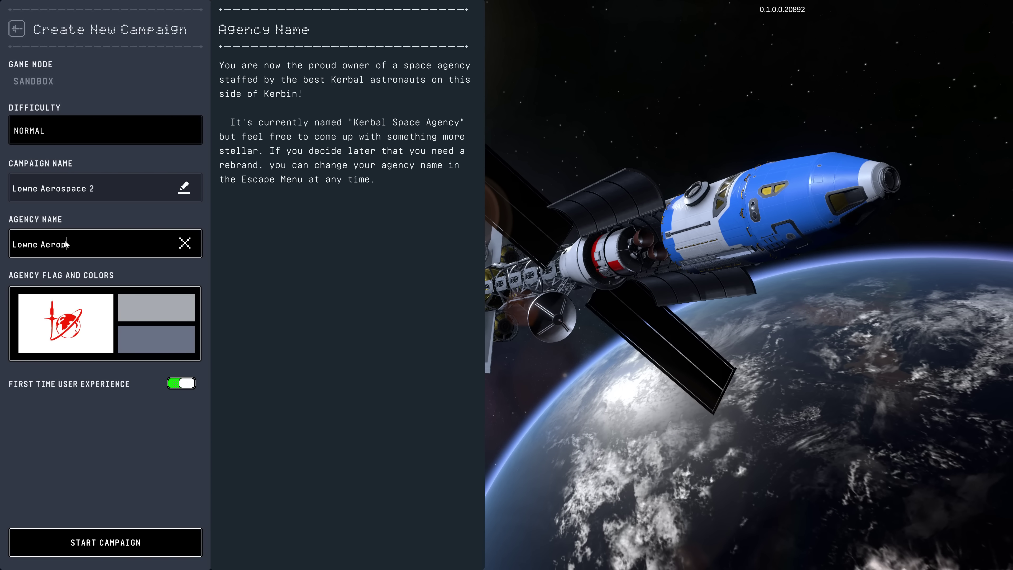
# Turn off the first time user experience, choose the custom Lowne Aerospace flag as agency flag, and pick a bright blue base color
pyautogui.click(174, 380)
pyautogui.click(159, 343)
pyautogui.scroll(-5, 439, 180)
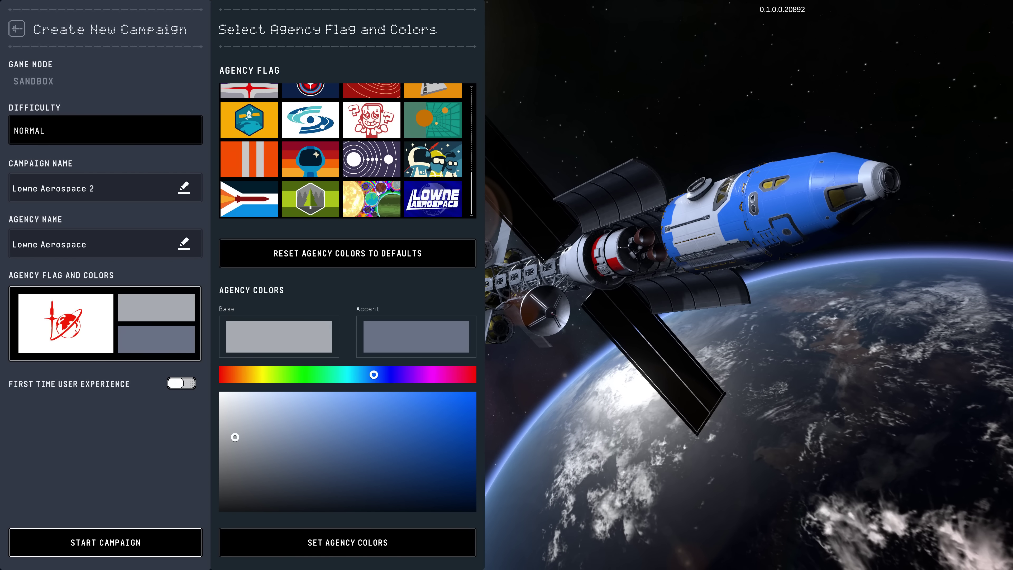
pyautogui.click(462, 206)
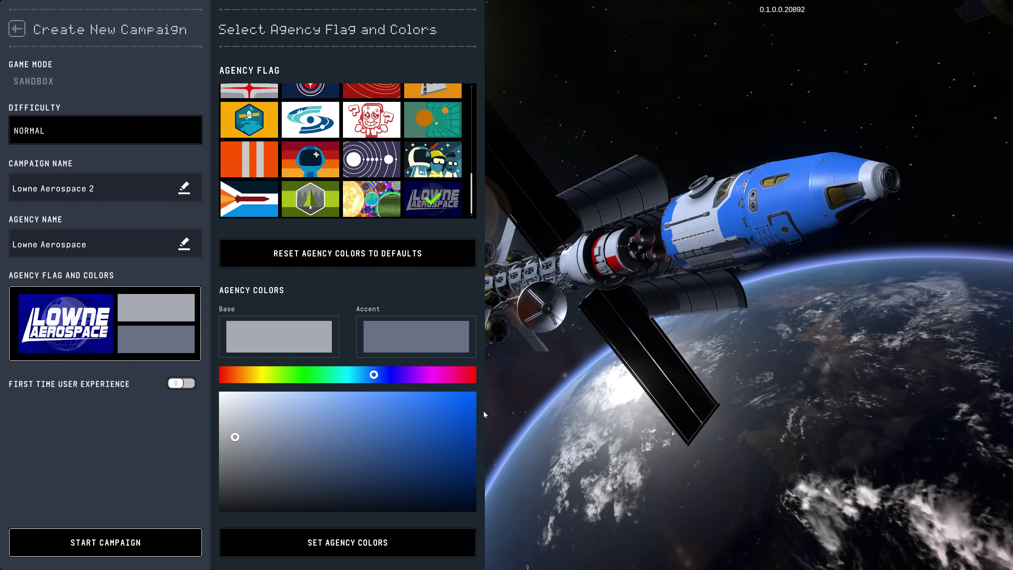
pyautogui.click(468, 401)
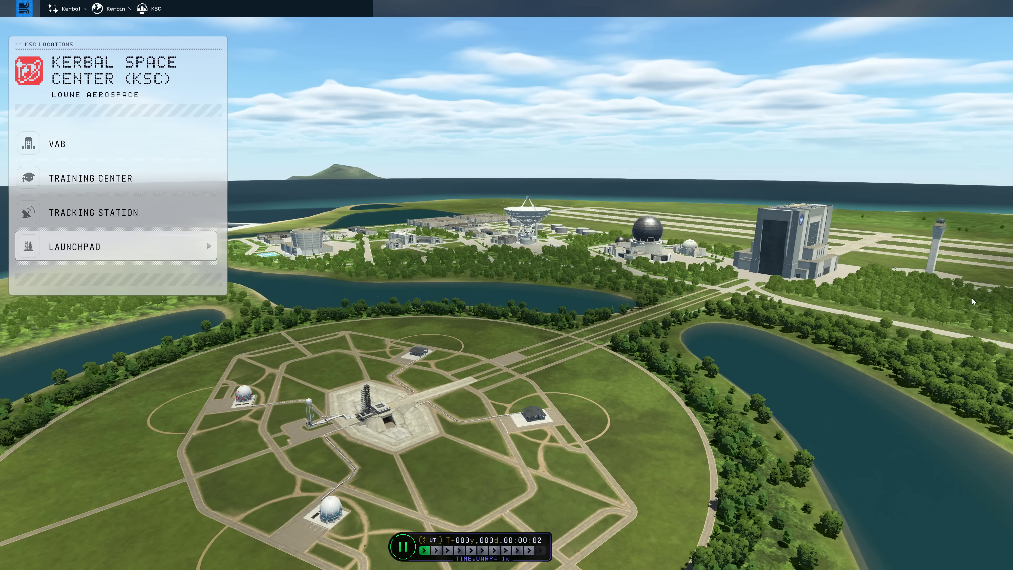
# With the capsule vessel on the runway, send its Kerbal out on EVA and walk it around beside the vessel
pyautogui.click(897, 224)
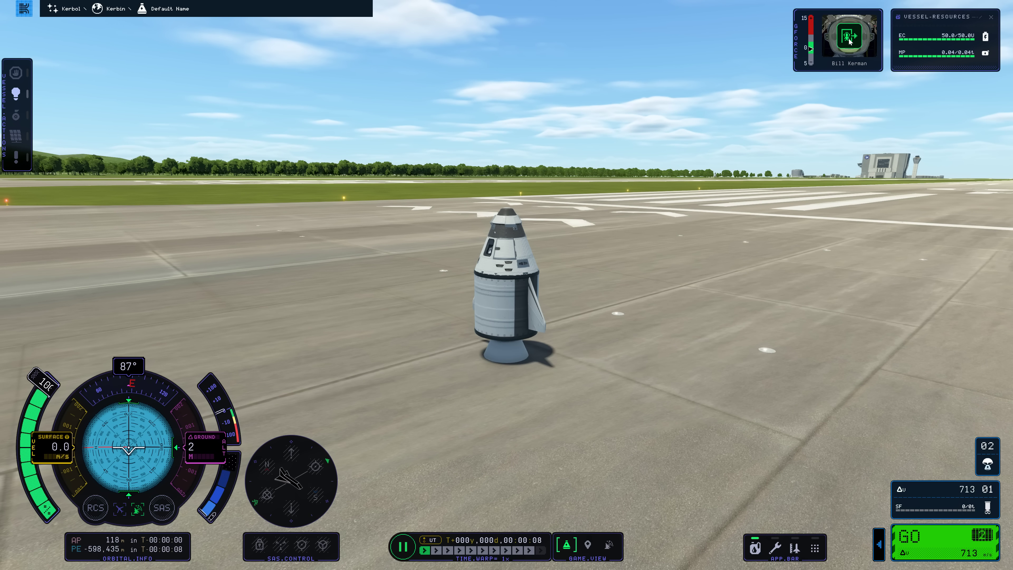
pyautogui.click(849, 38)
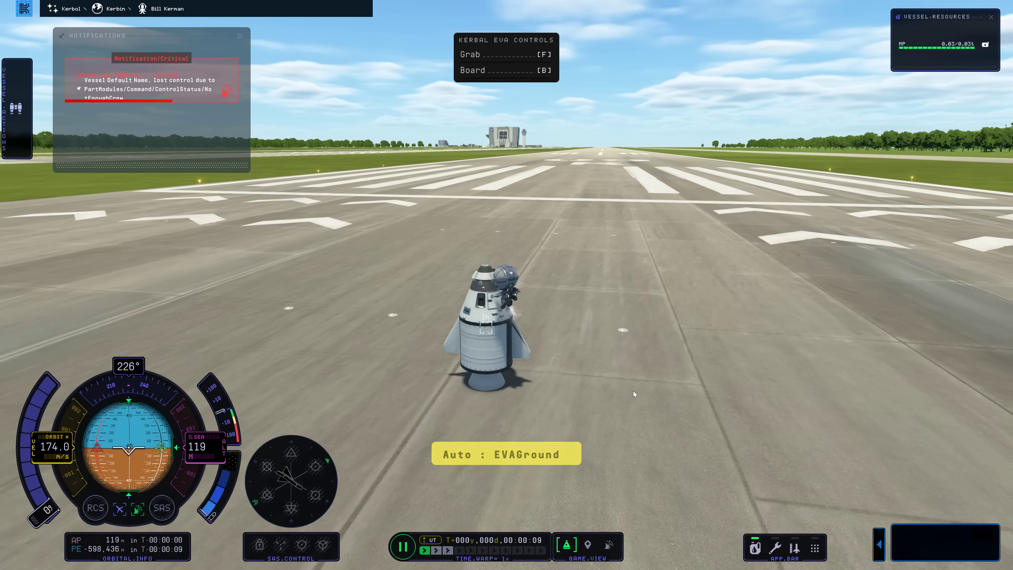
pyautogui.press('s')
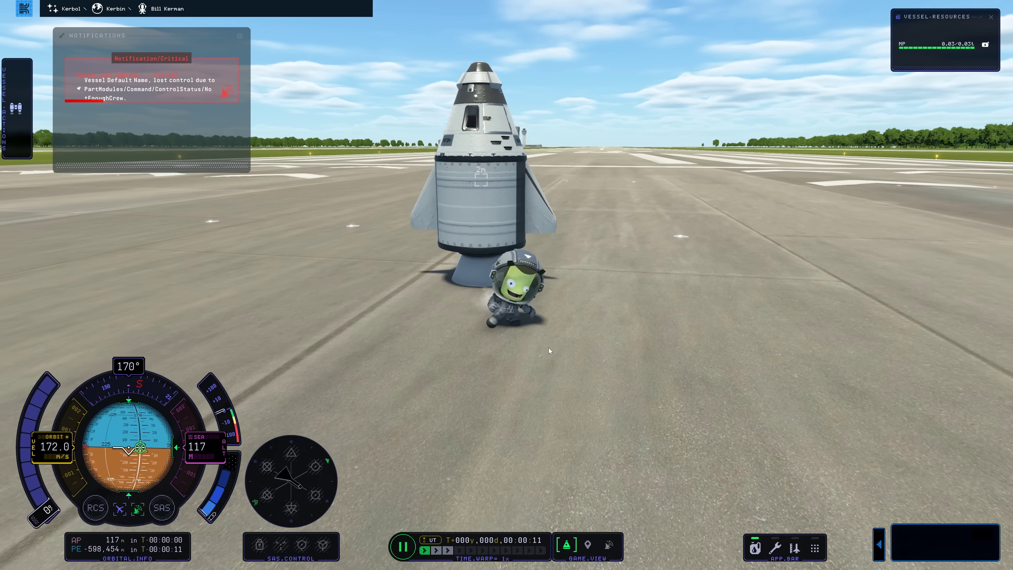
pyautogui.press('d')
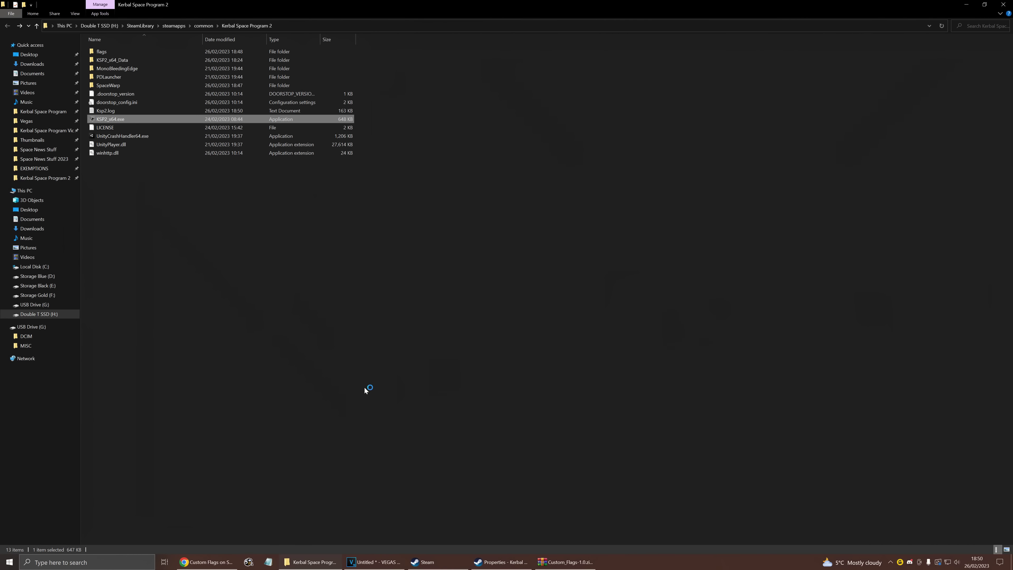
# Switch to Chrome, go from the Custom Flags page to the Space Warp page on SpaceDock, and dismiss the downloads bar
pyautogui.click(229, 562)
pyautogui.click(595, 338)
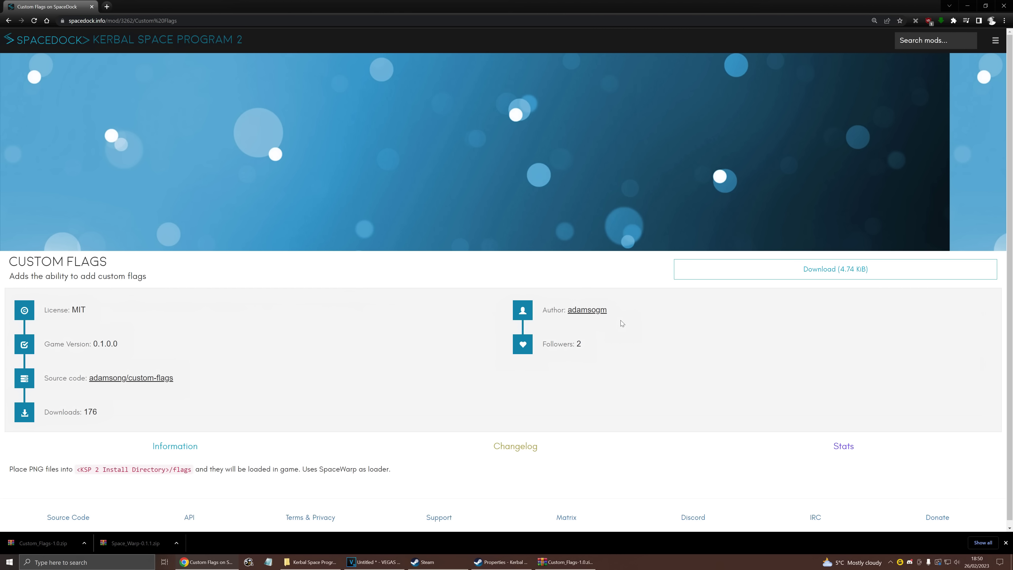
pyautogui.hotkey('alt', 'Left')
pyautogui.click(587, 132)
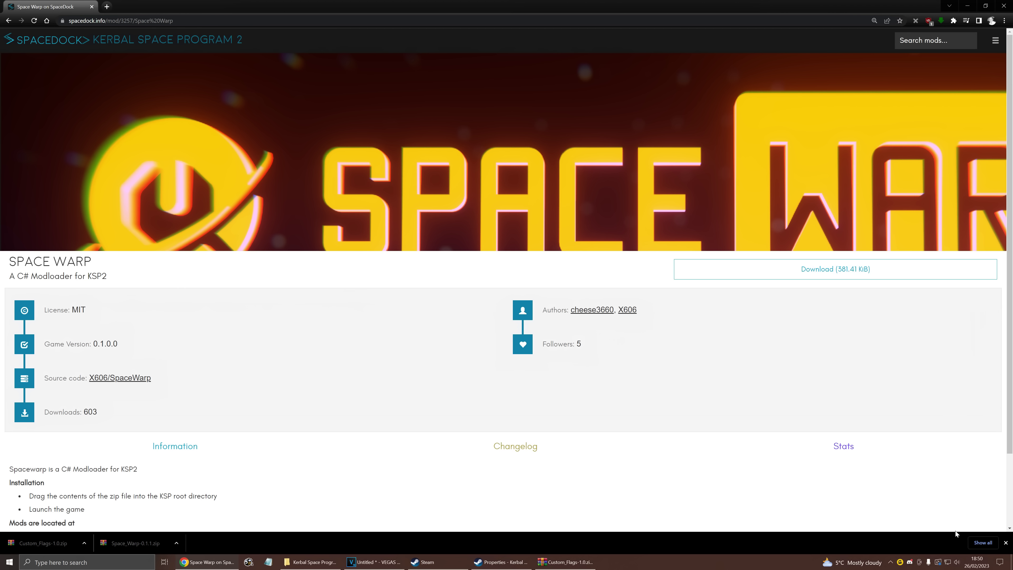
pyautogui.click(1005, 542)
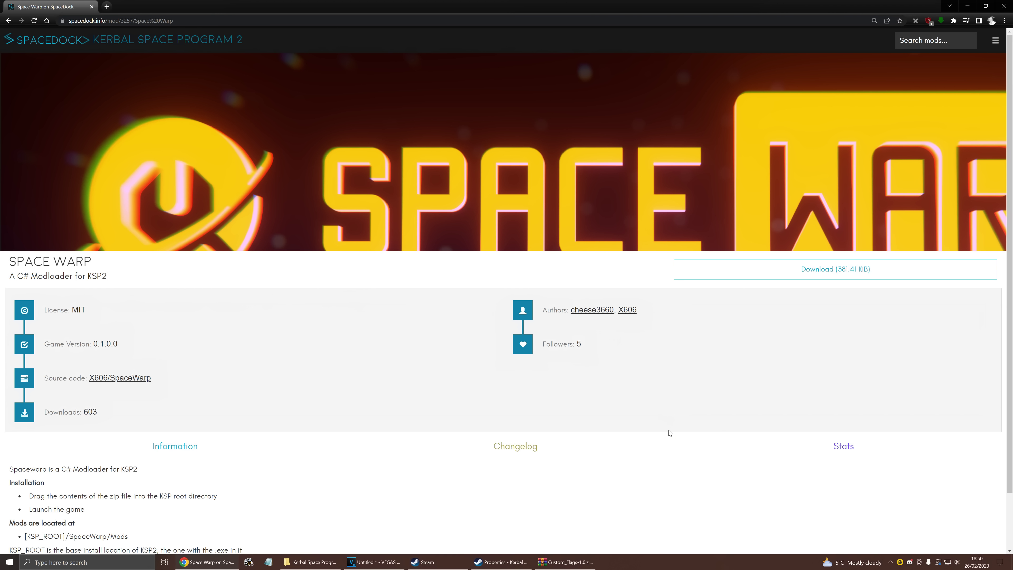